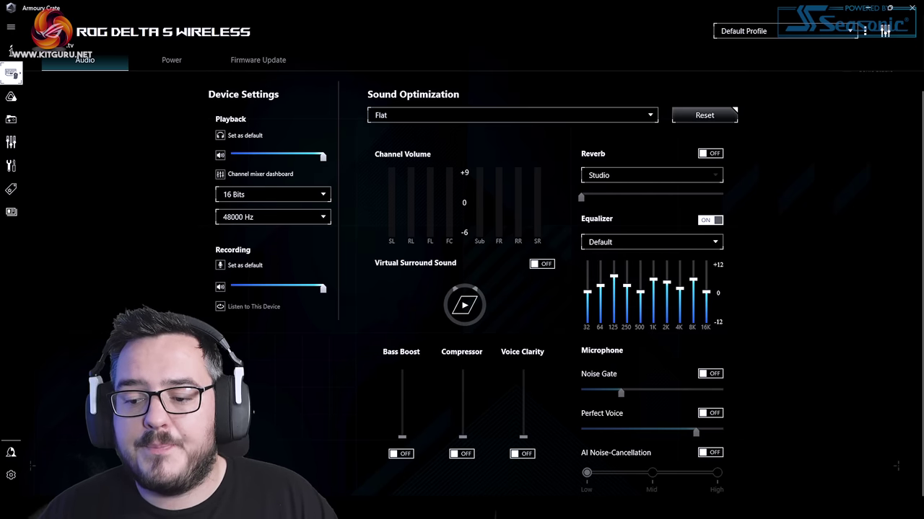
Turn on the microphone's Noise Gate, raise its level in stages to the maximum, and turn it off again
left_click(710, 374)
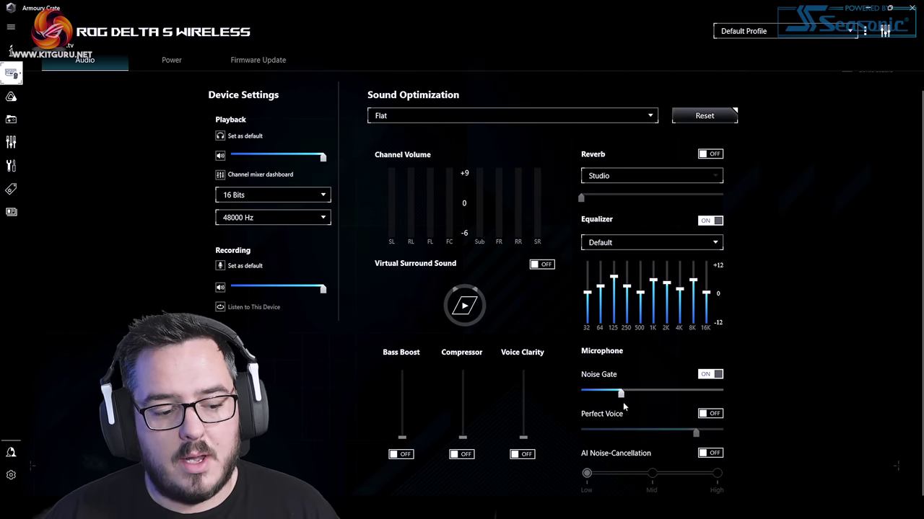
left_click_drag(619, 395, 624, 396)
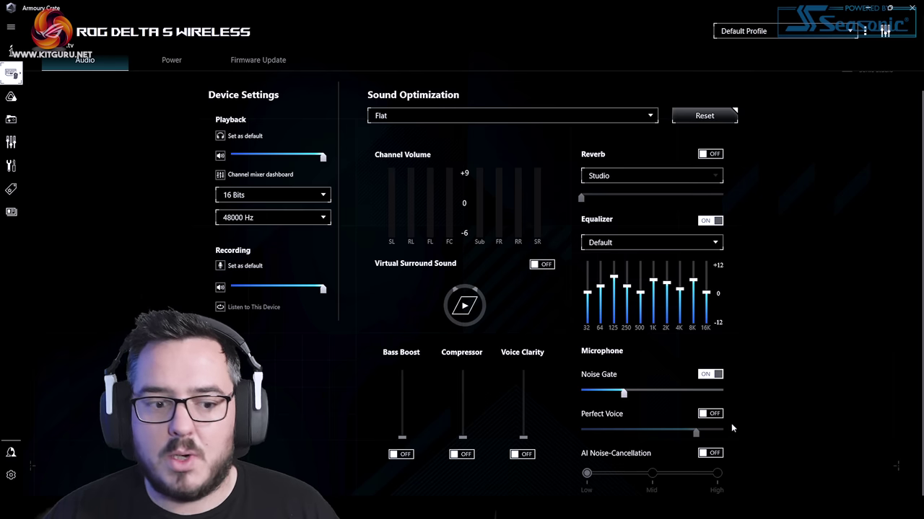
left_click_drag(624, 393, 664, 394)
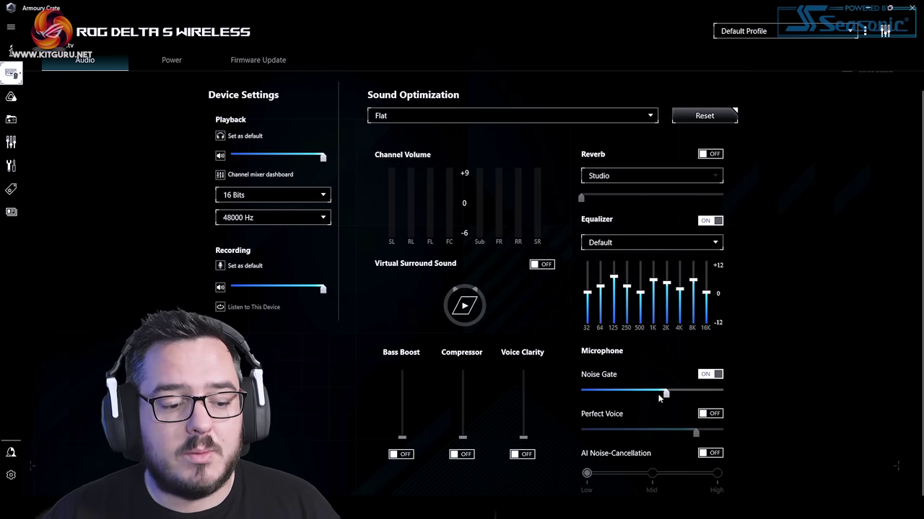
left_click_drag(664, 394, 722, 393)
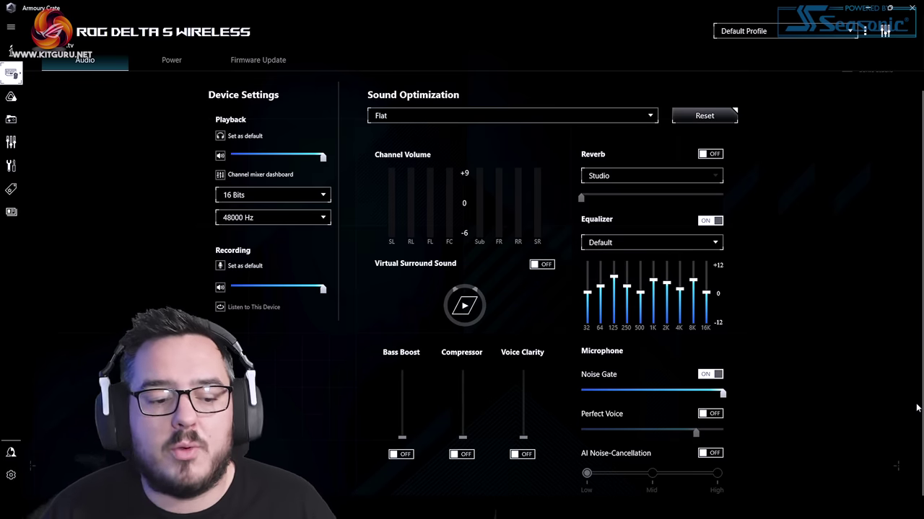
left_click(710, 374)
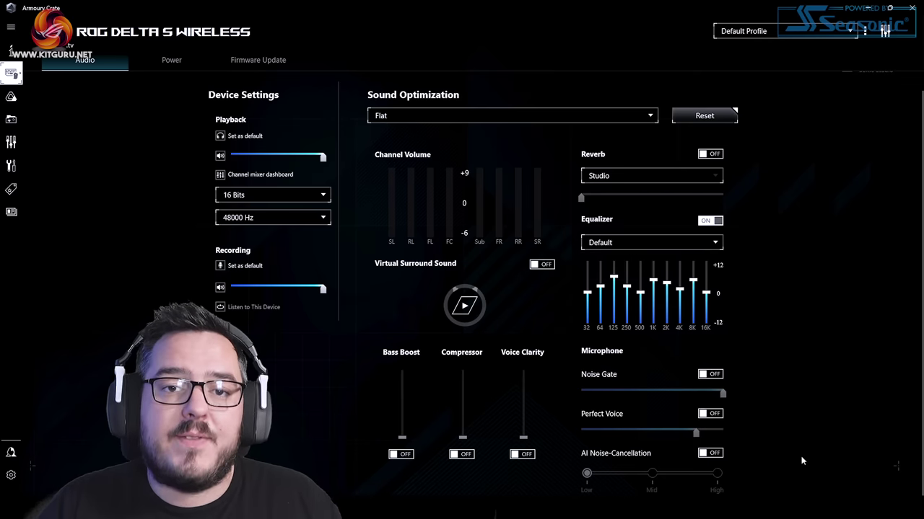
Try Perfect Voice at a low level, raise it in stages to the maximum, and turn it off
left_click(710, 413)
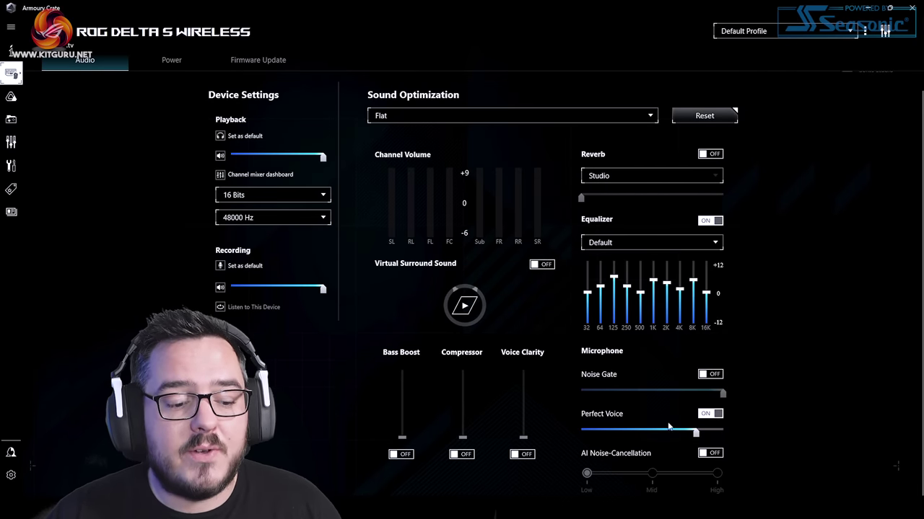
left_click_drag(697, 438, 694, 437)
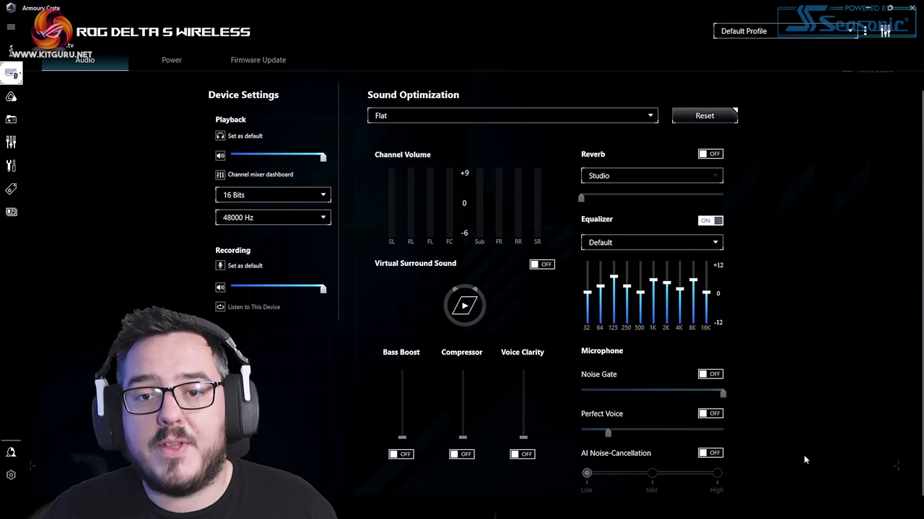
left_click(711, 415)
left_click_drag(609, 433, 624, 436)
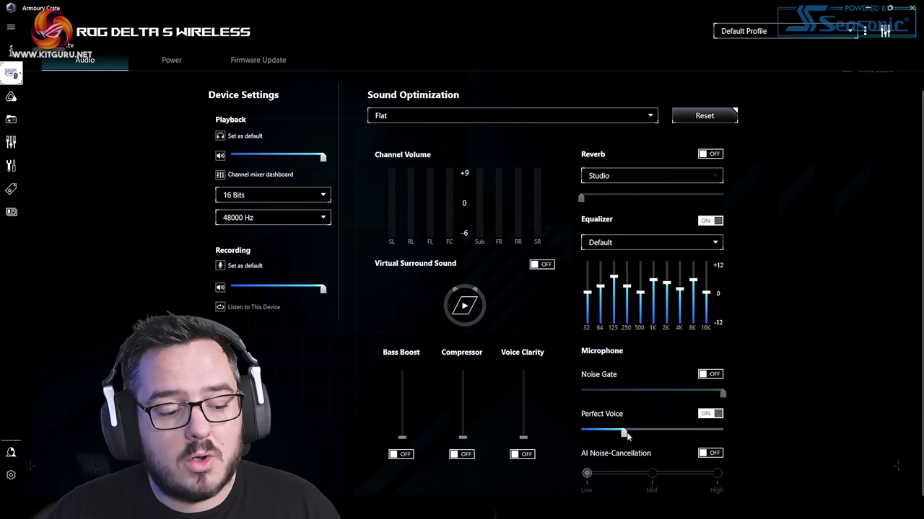
left_click_drag(623, 434, 666, 435)
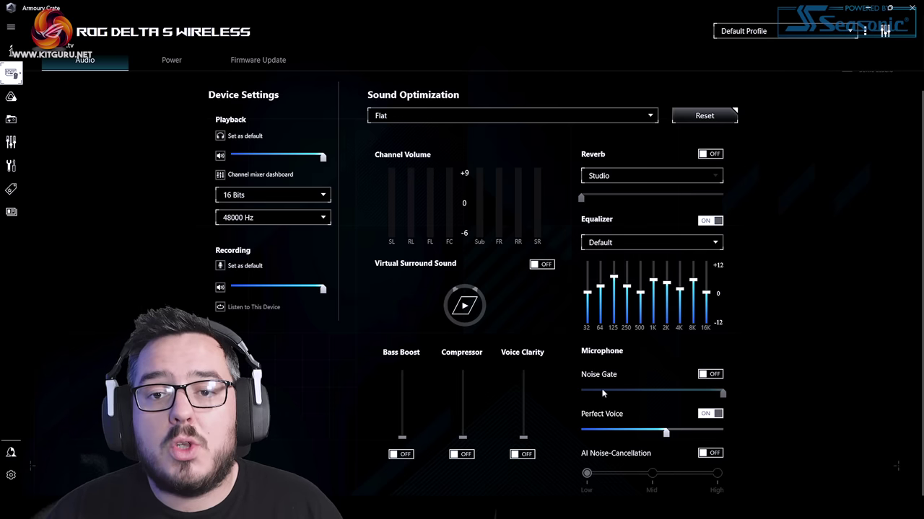
left_click_drag(666, 433, 775, 435)
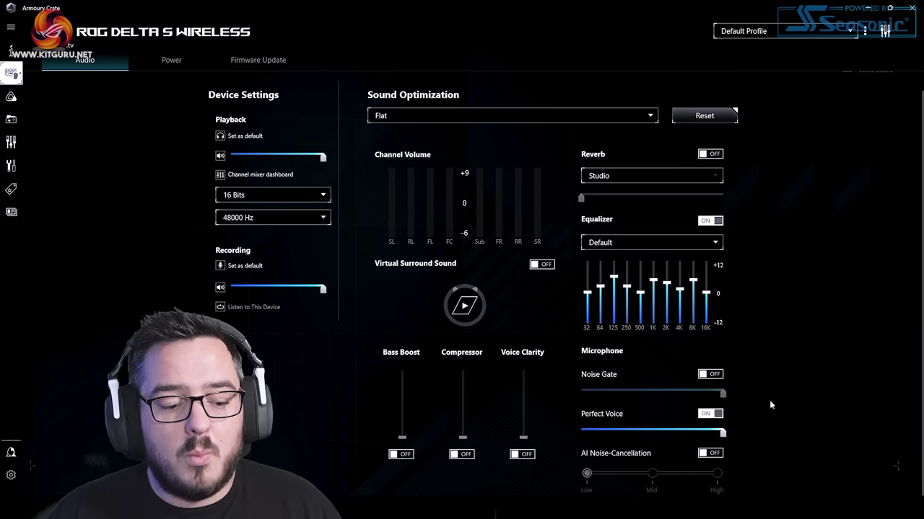
left_click(712, 413)
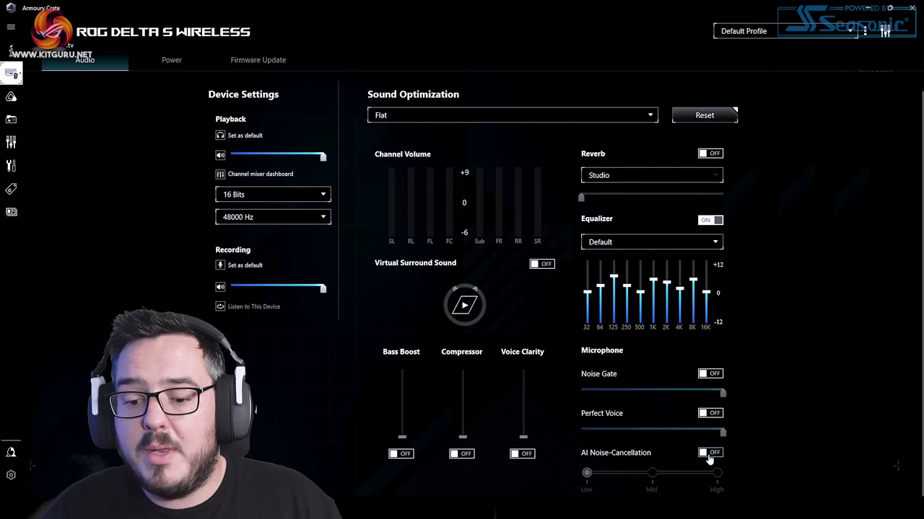
Turn on AI Noise-Cancellation and raise its strength from Low through Mid to High
left_click(709, 454)
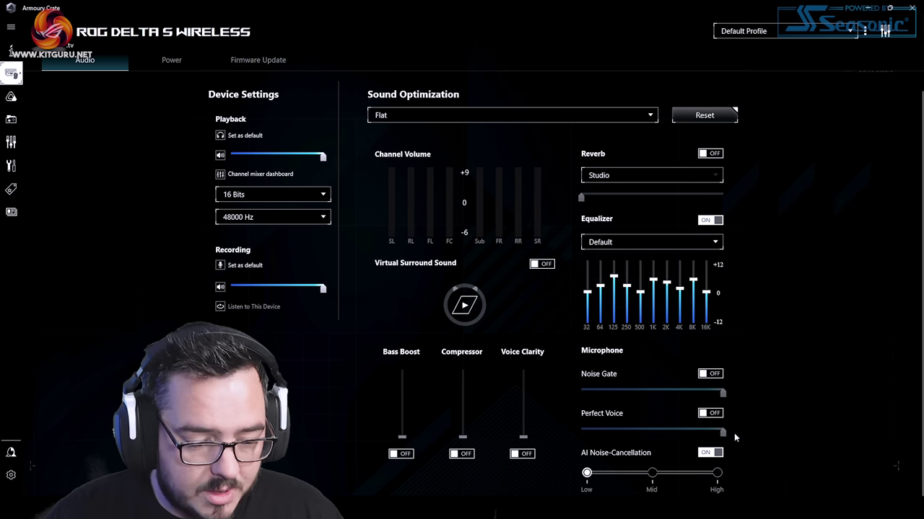
left_click(651, 473)
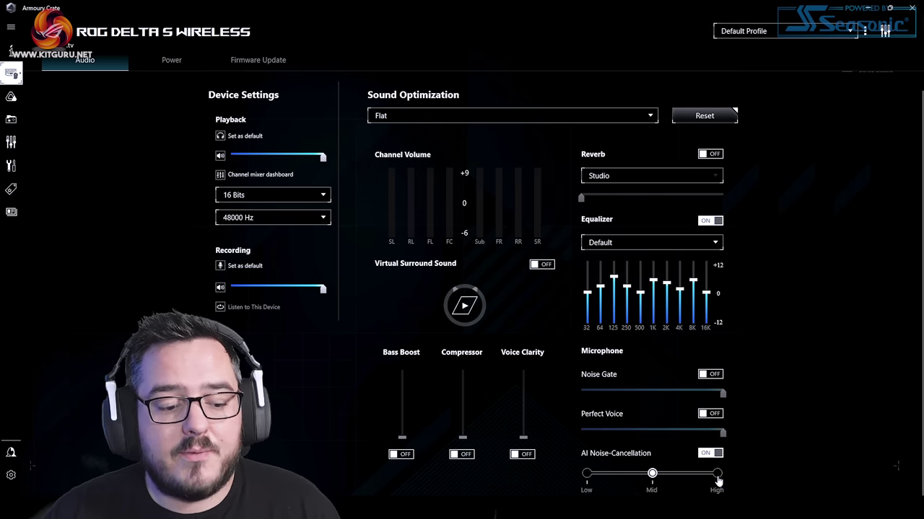
left_click(716, 475)
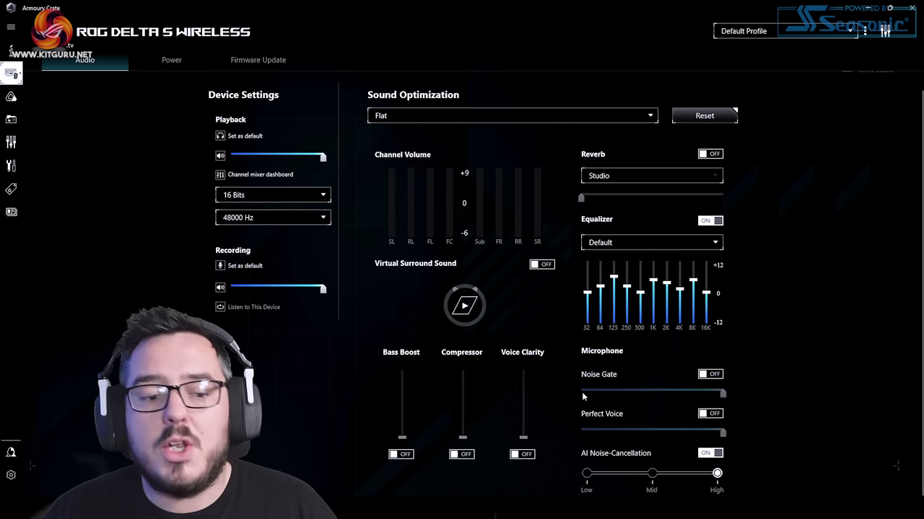
Turn on Noise Gate and Perfect Voice together, and switch off AI Noise-Cancellation and Noise Gate
left_click(710, 374)
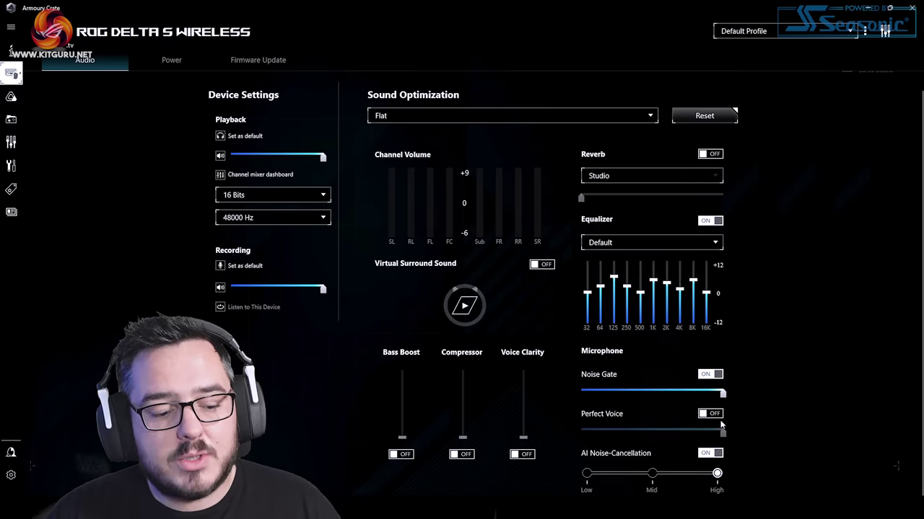
left_click(712, 414)
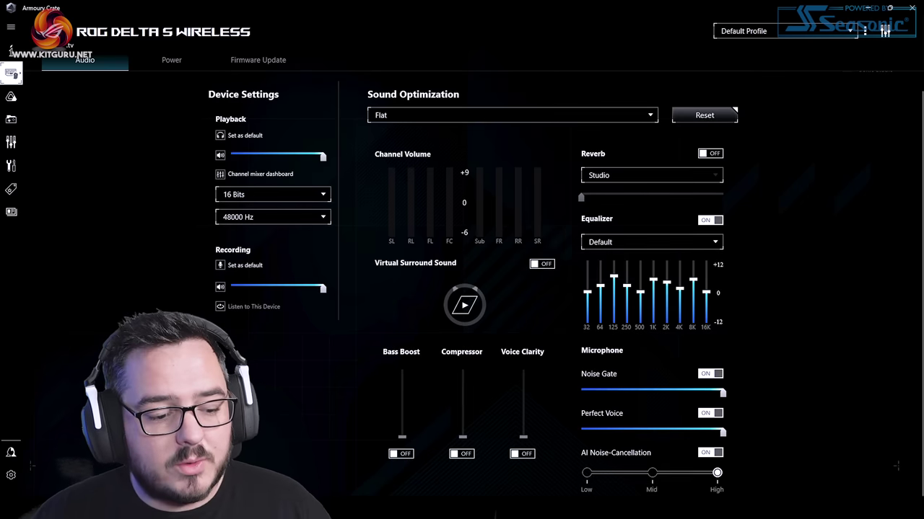
left_click(711, 453)
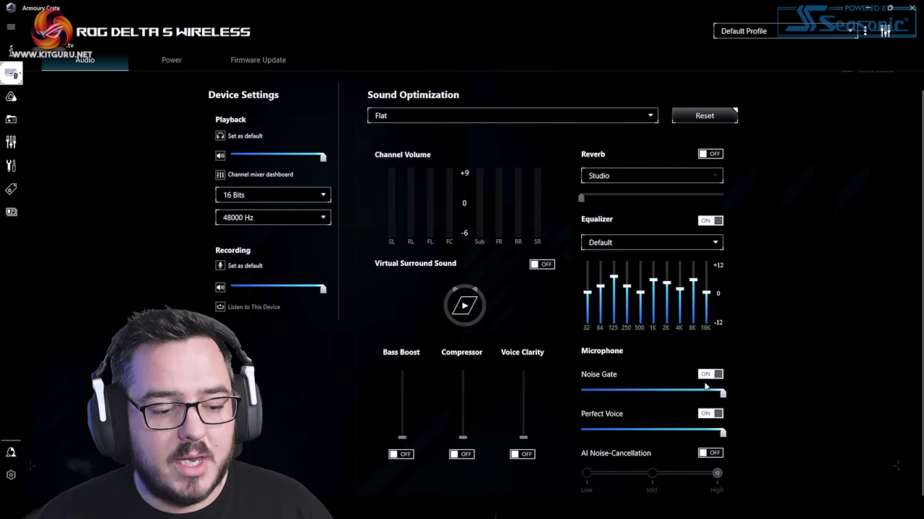
left_click(711, 374)
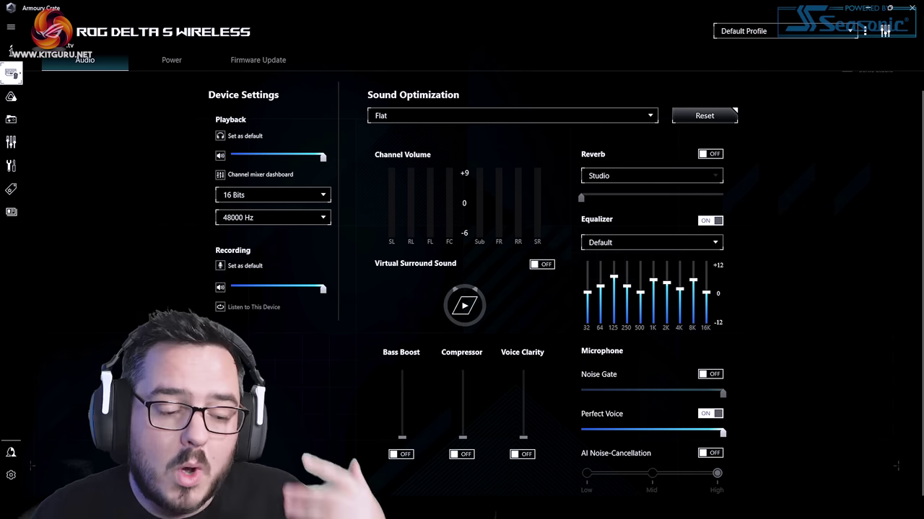
Re-enable AI Noise-Cancellation alongside Perfect Voice and try its Low, Mid and High strengths in order
left_click(710, 452)
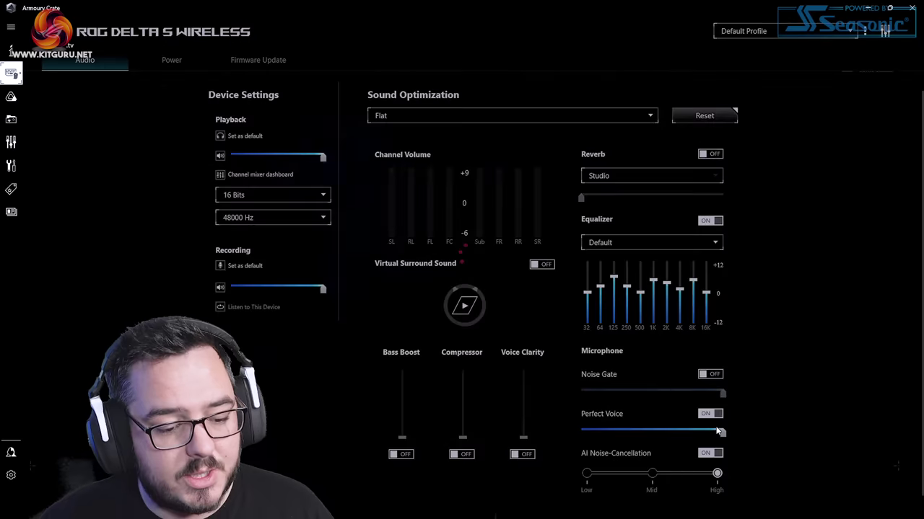
left_click(587, 474)
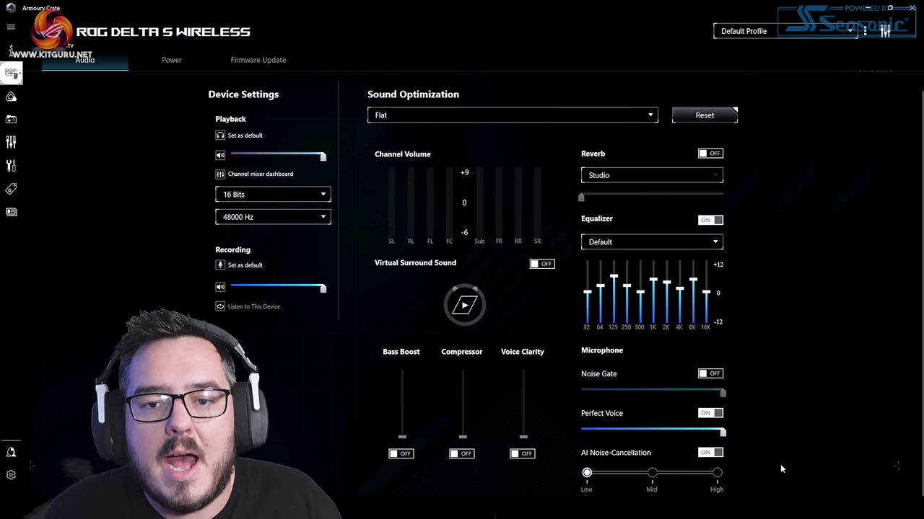
left_click(651, 472)
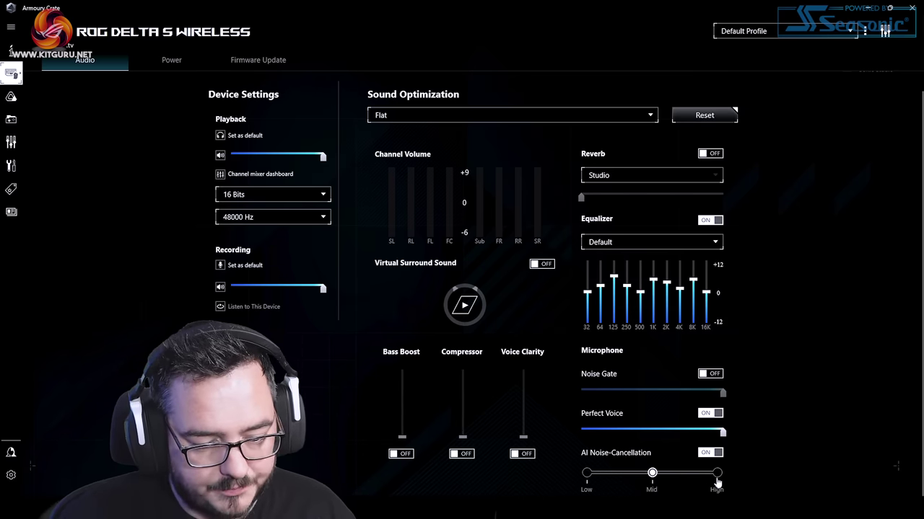
left_click(716, 474)
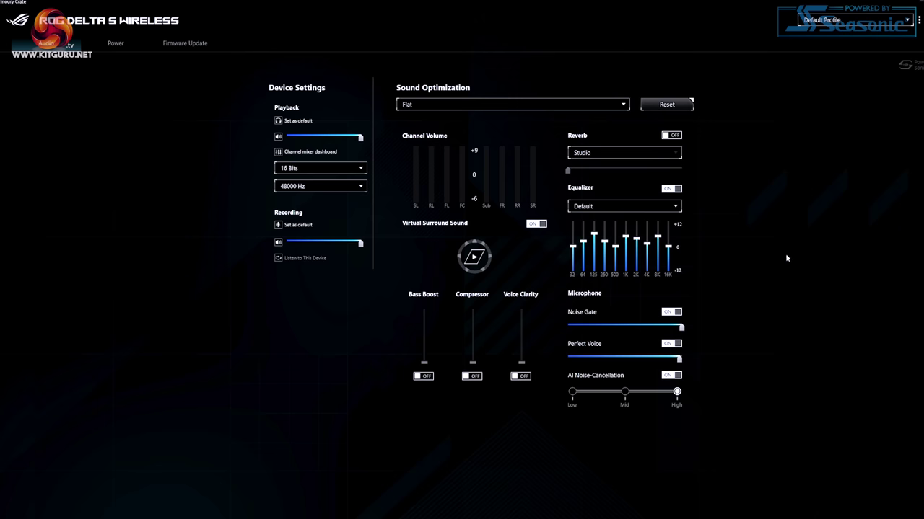
Look through the Sound Optimization and Equalizer preset lists without choosing a different preset
left_click(429, 105)
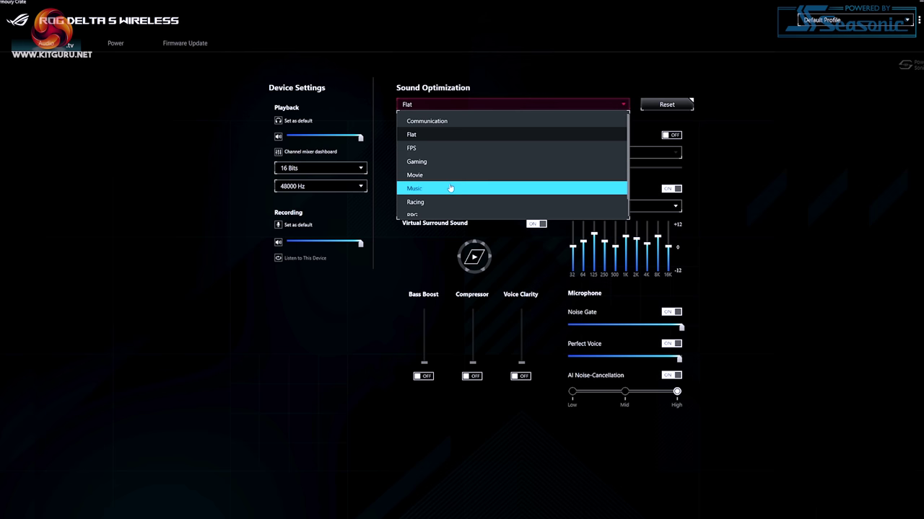
scroll(449, 180, "down", 3)
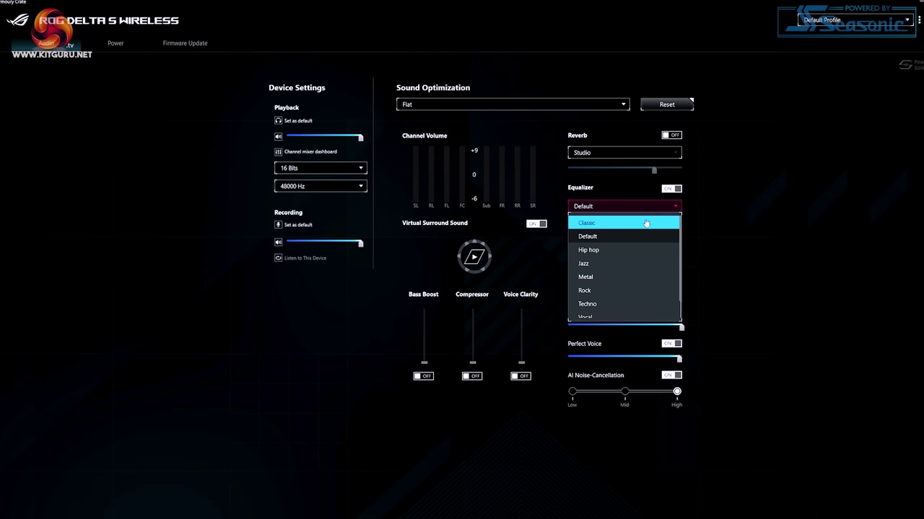
scroll(632, 296, "up", 1)
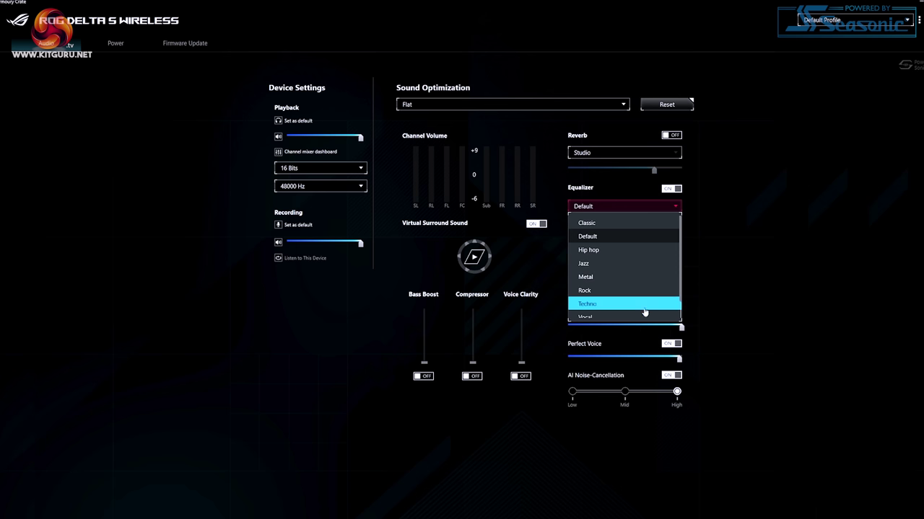
left_click(728, 295)
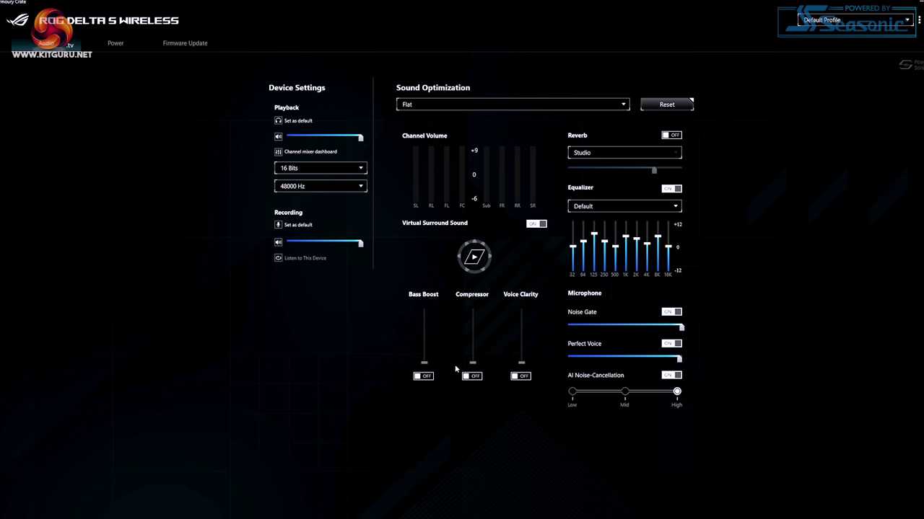
Turn on Bass Boost and raise its level to about three-quarters of the range
left_click(426, 376)
left_click_drag(425, 361, 427, 325)
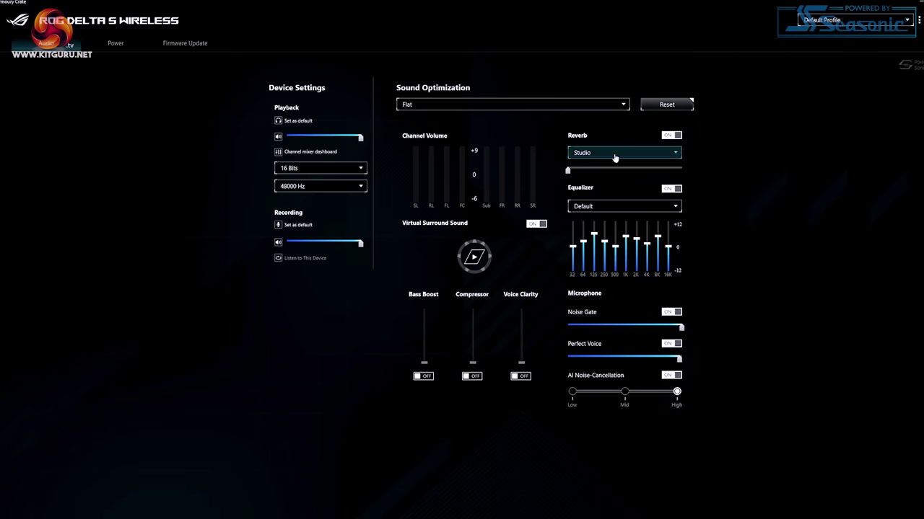
Raise the Studio reverb level to about three-quarters and check the available reverb environments, keeping Studio
left_click(619, 158)
left_click(606, 169)
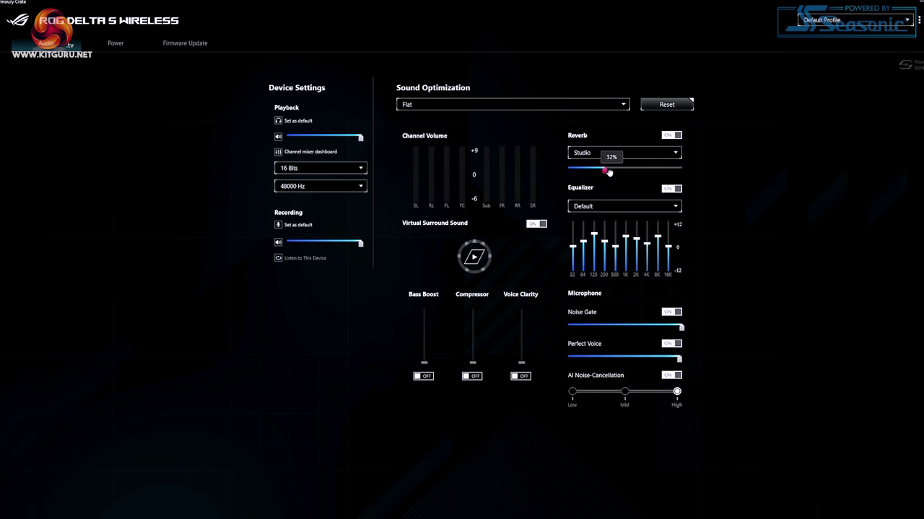
left_click_drag(608, 171, 651, 170)
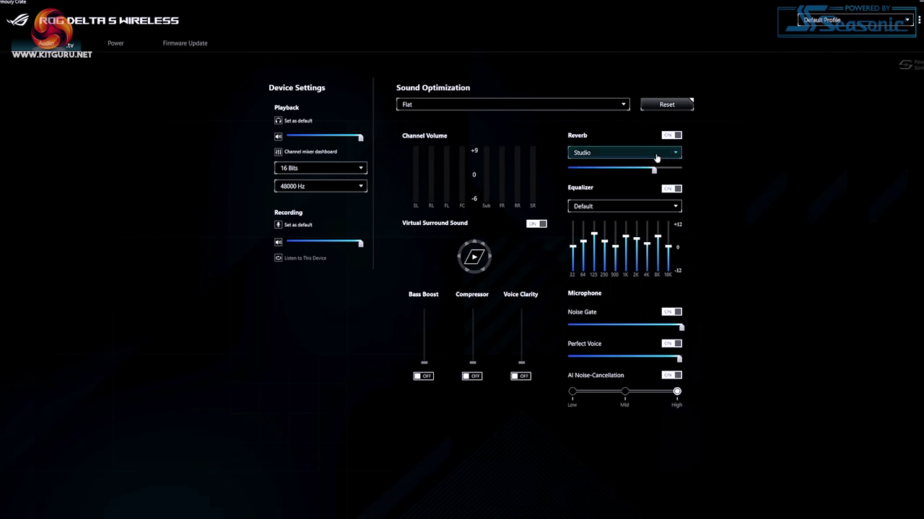
left_click(655, 152)
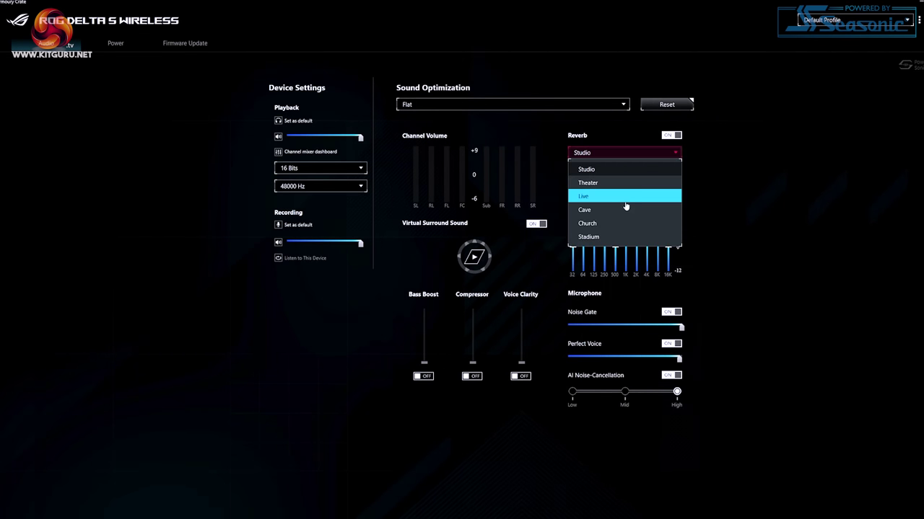
left_click(719, 177)
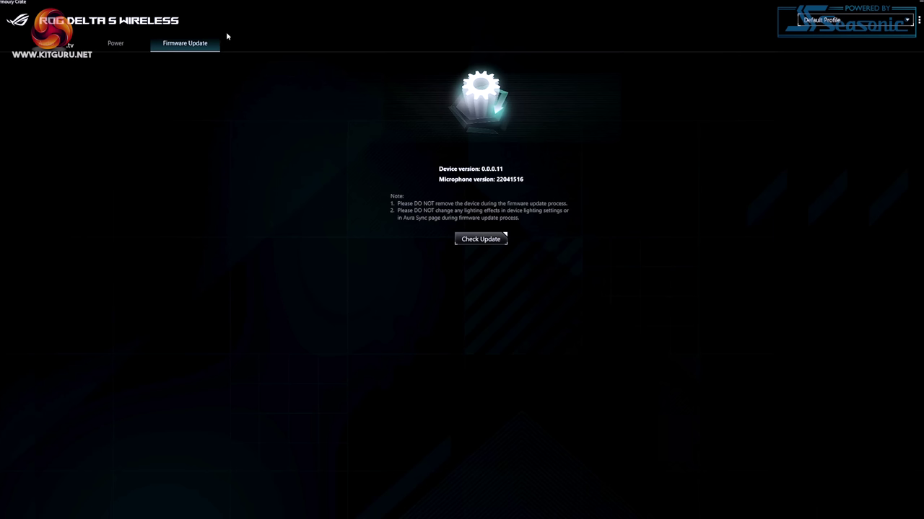
View the headset's wireless power saving options and return to the audio settings
left_click(115, 43)
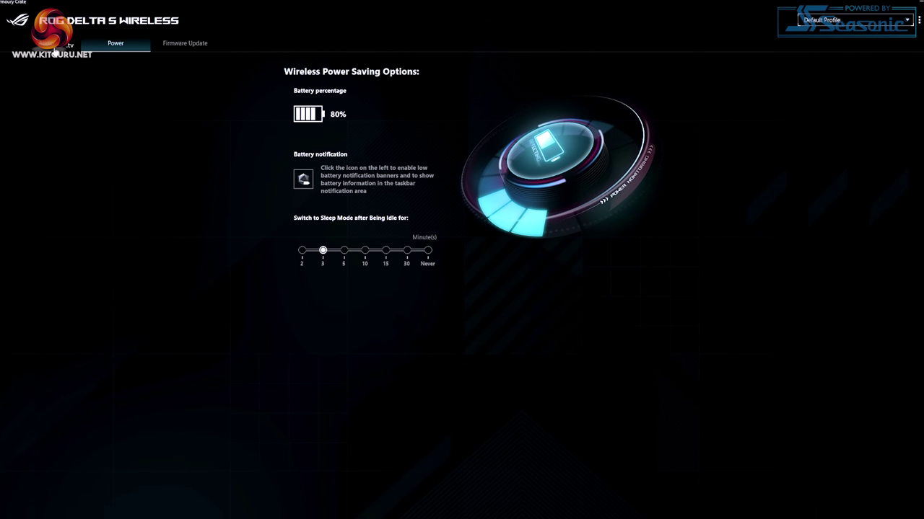
left_click(55, 47)
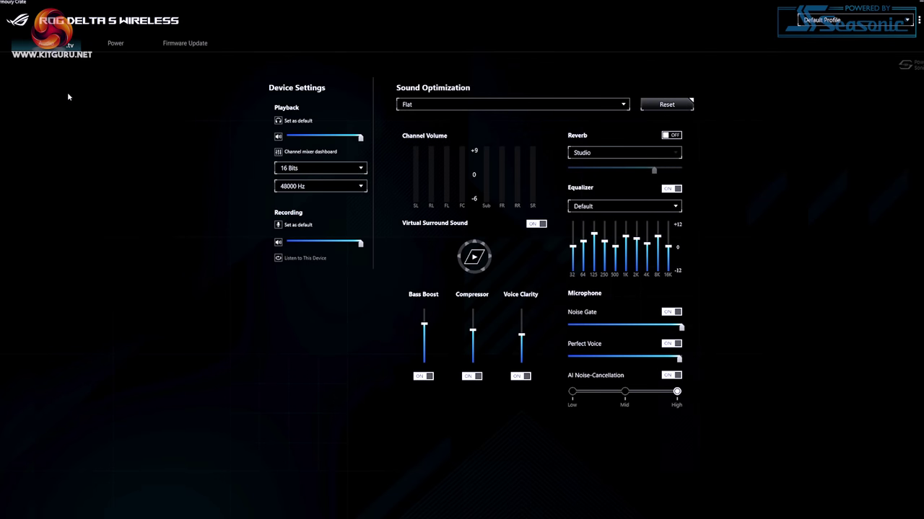